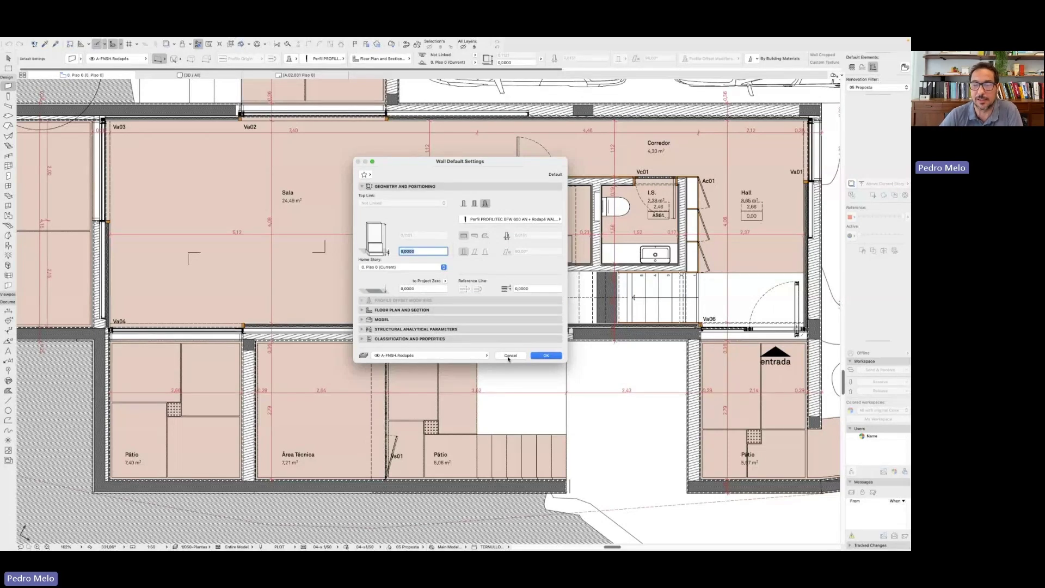
- Dismiss the wall default settings and inspect the finish details around opening Va05 on the floor plan
click(509, 356)
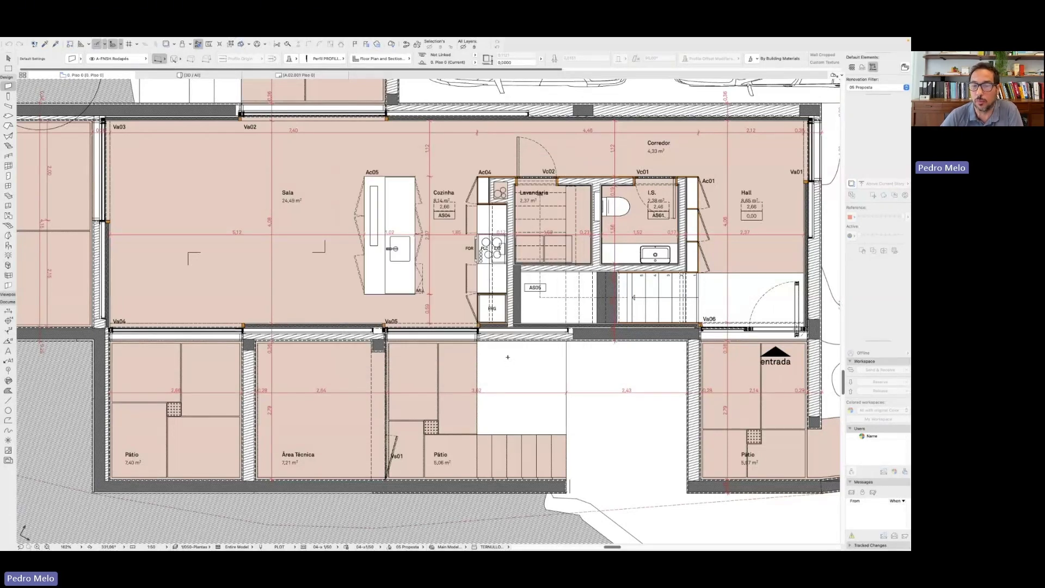
scroll(484, 375, up, 15)
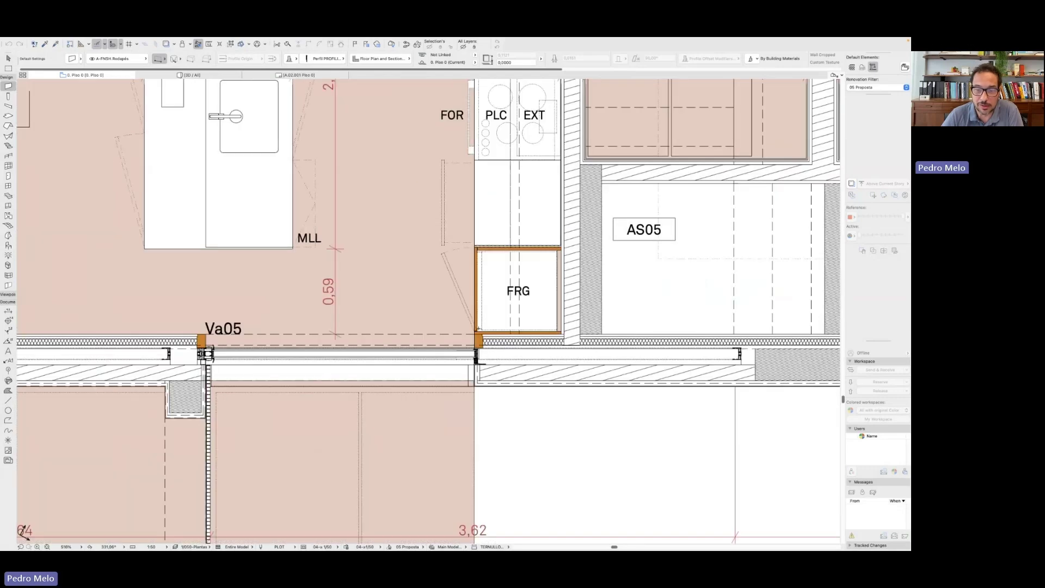
scroll(484, 375, down, 7)
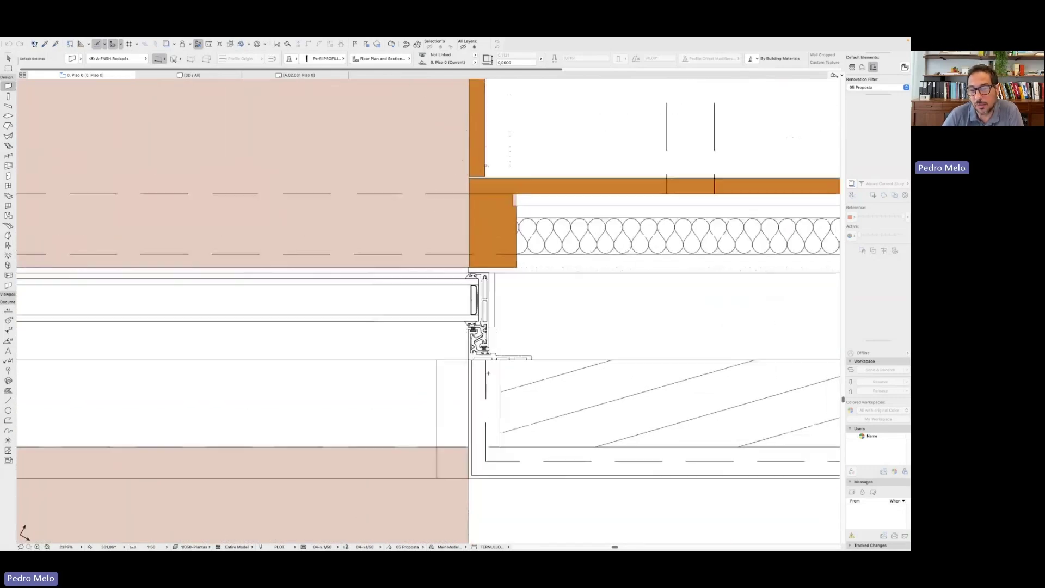
scroll(485, 366, down, 6)
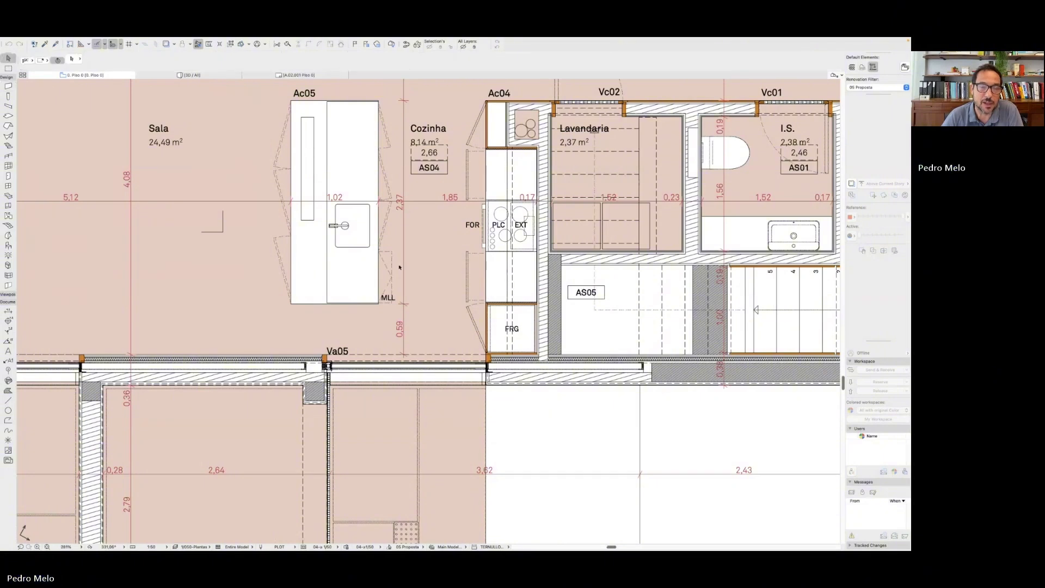
mouse_move(257, 55)
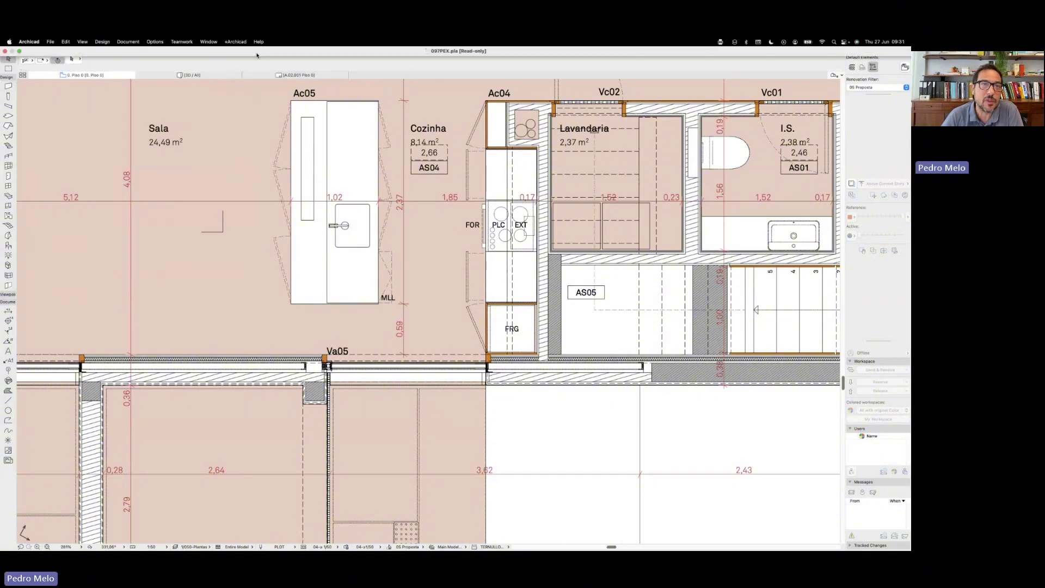
- Open the Classification Manager and review the Classificação ARCHICAD 21, Classificação ARCHICAD v 2.0 and Medições systems
click(11, 86)
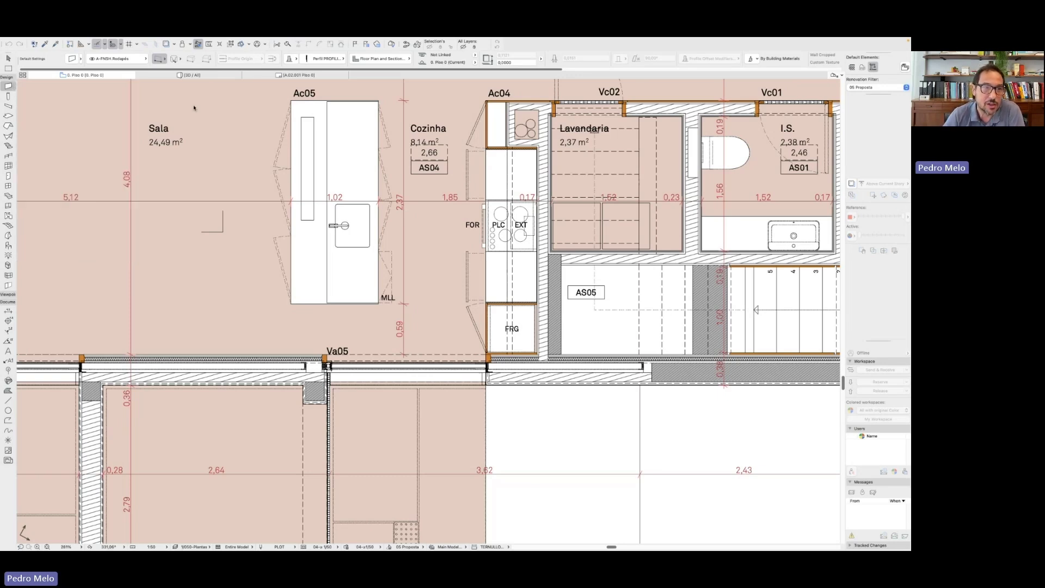
click(154, 42)
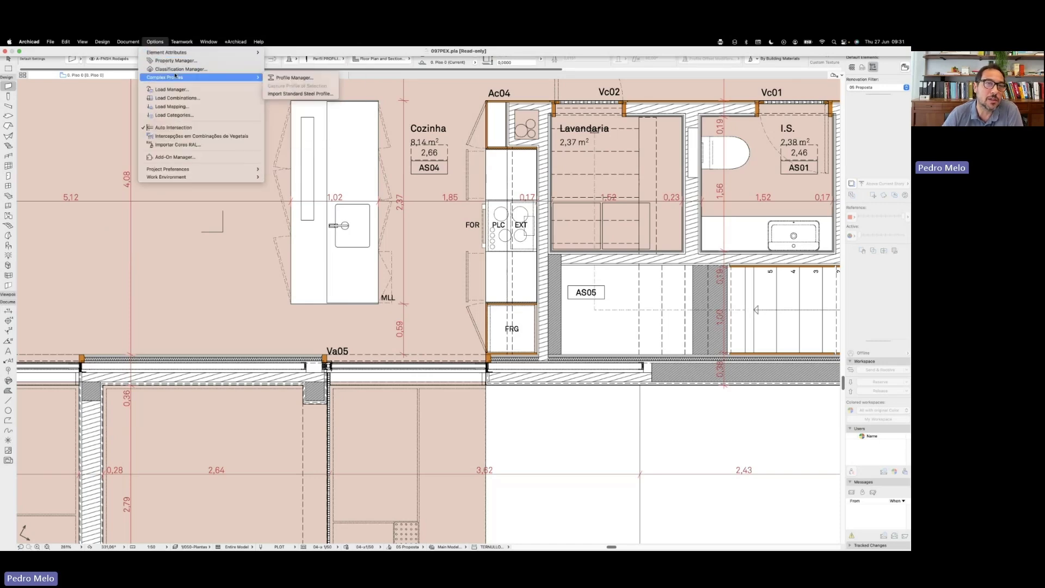
click(175, 69)
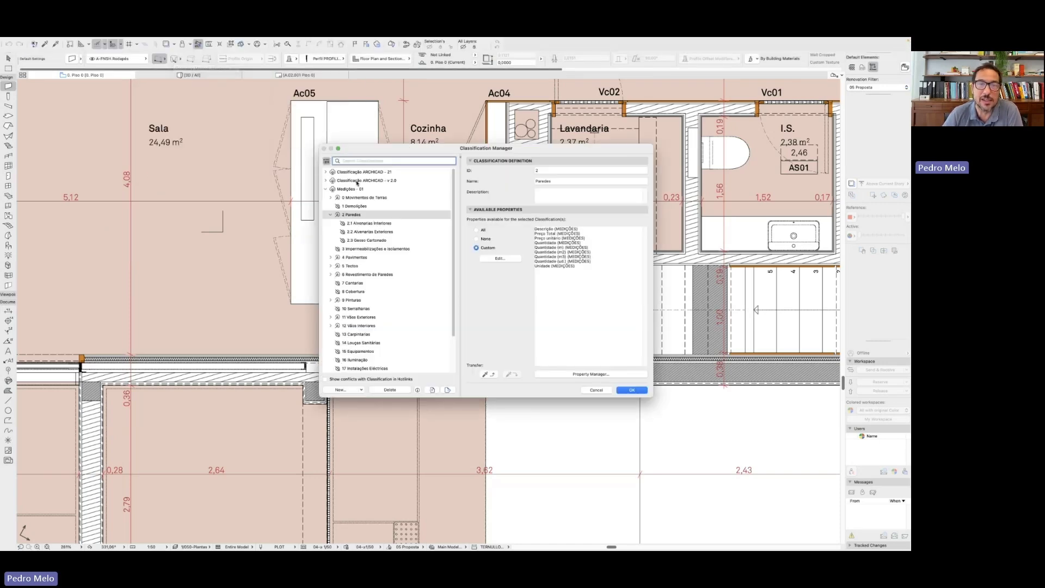
click(327, 189)
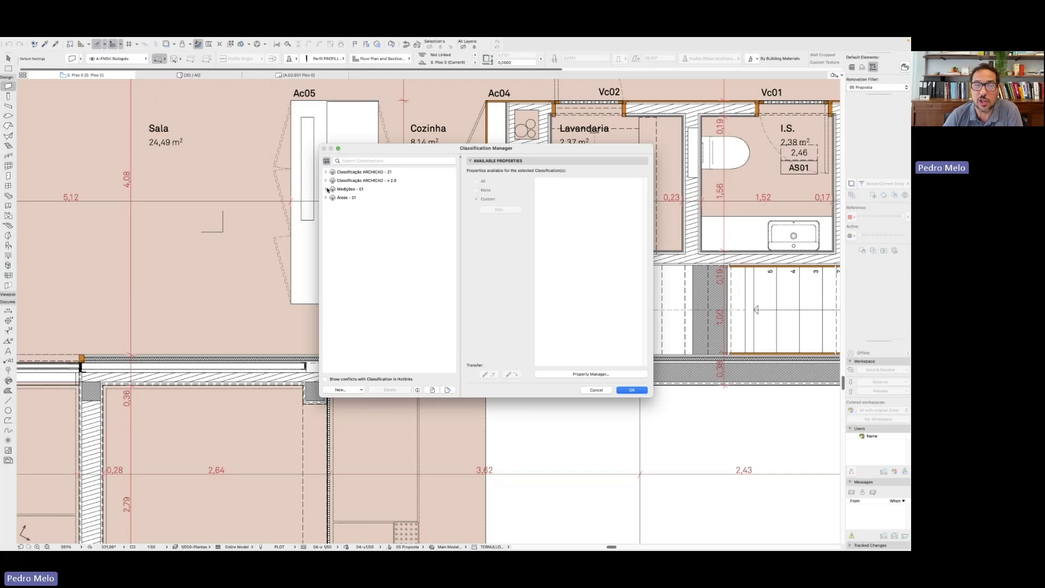
click(378, 172)
click(383, 181)
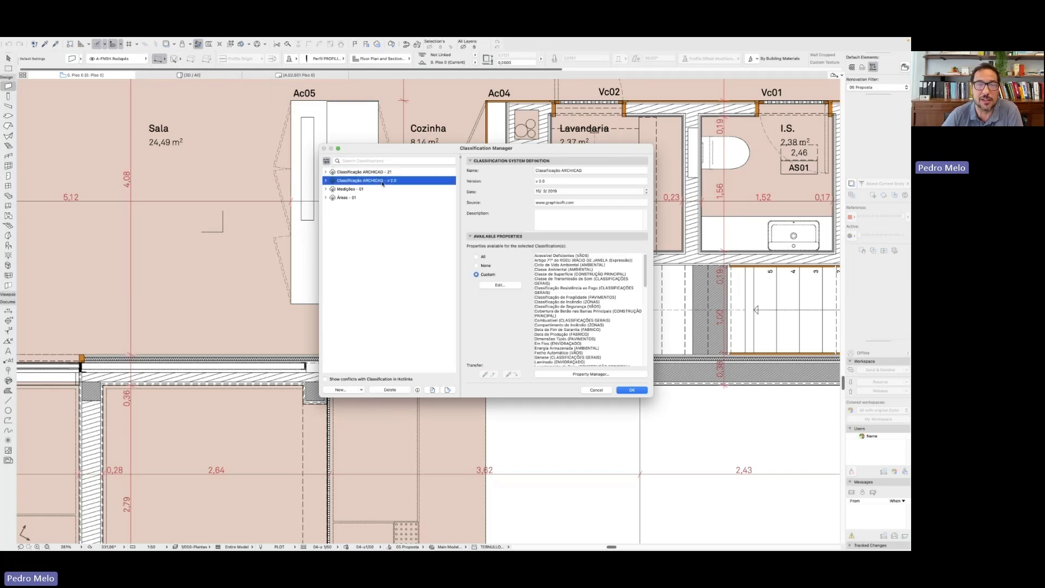
click(359, 172)
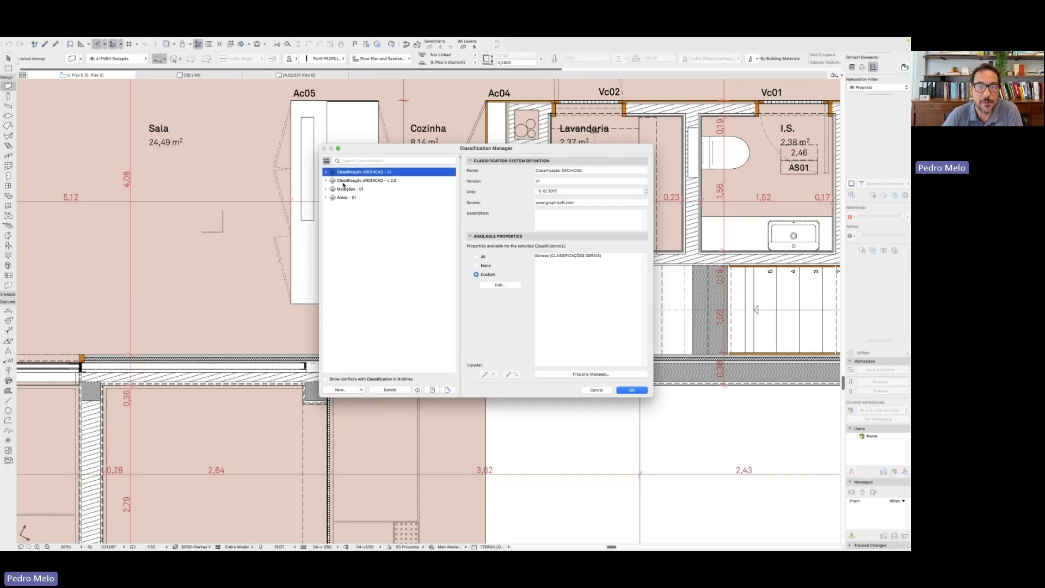
click(342, 183)
click(344, 189)
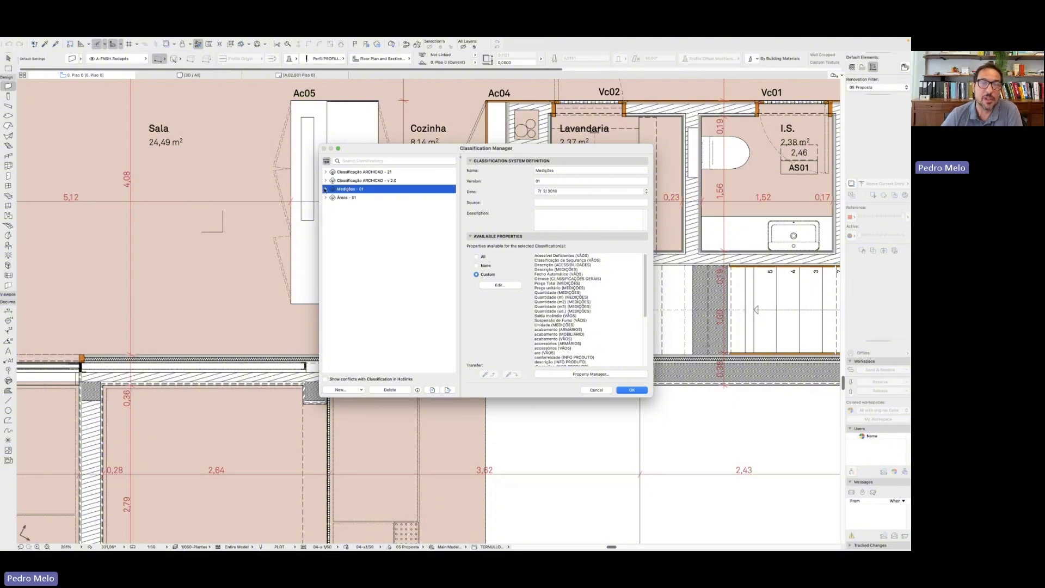
- Review the properties available to classes of the Medições system, including Carpintarias and Vãos Exteriores, and close the manager
click(325, 189)
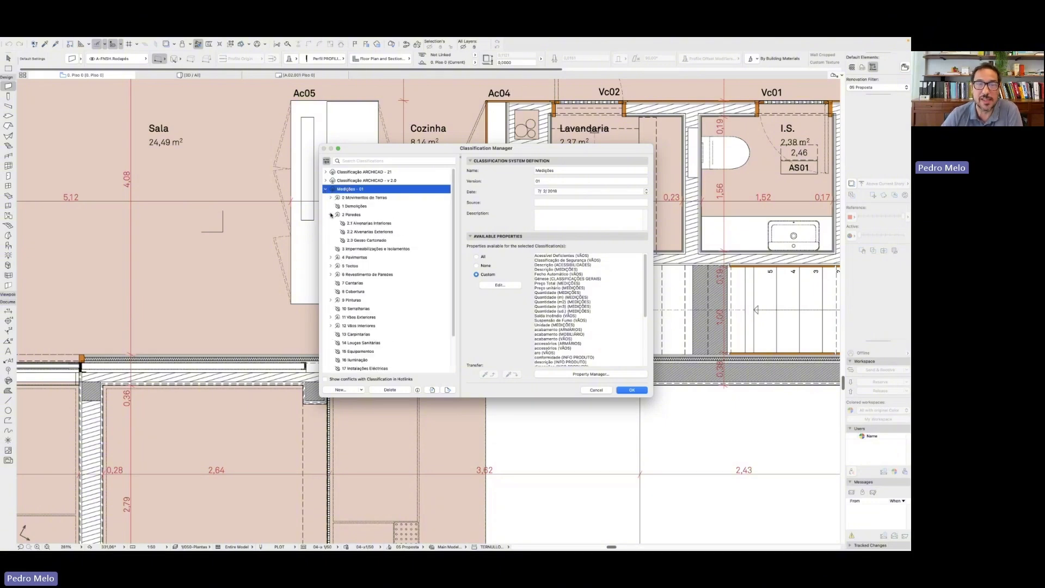
click(331, 215)
click(353, 240)
click(359, 308)
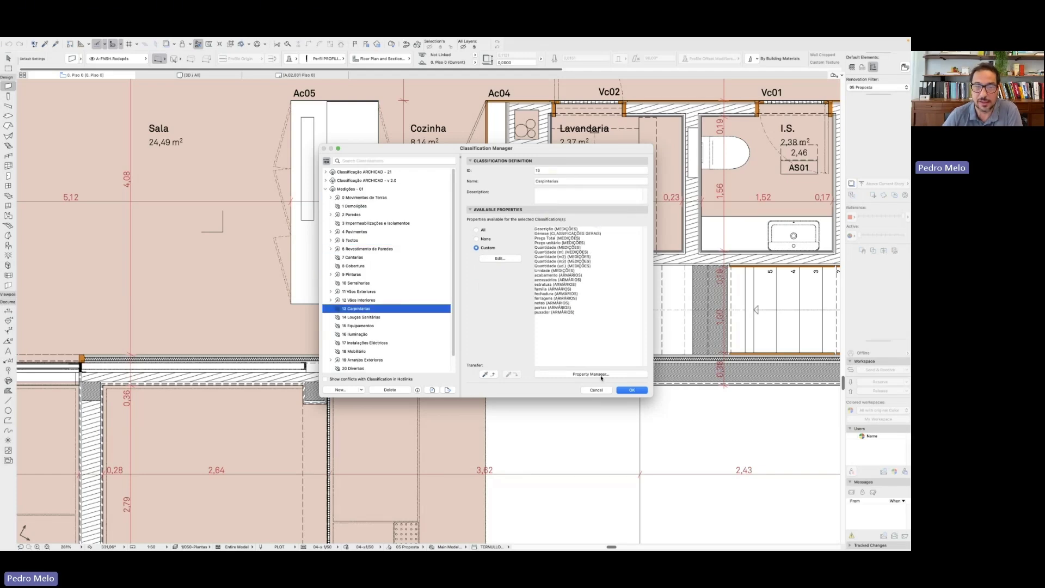
scroll(413, 334, down, 2)
click(433, 275)
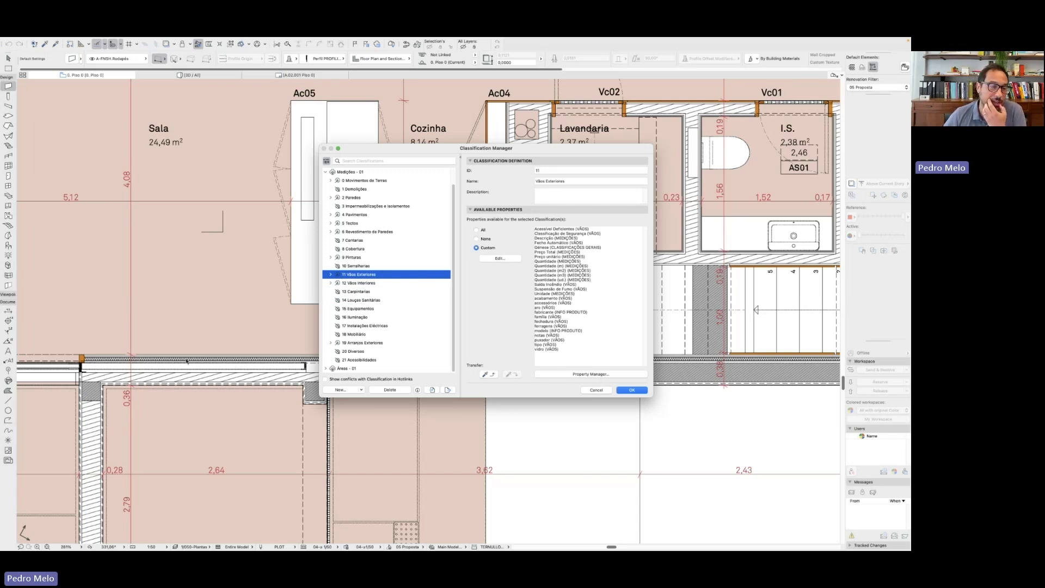
click(632, 390)
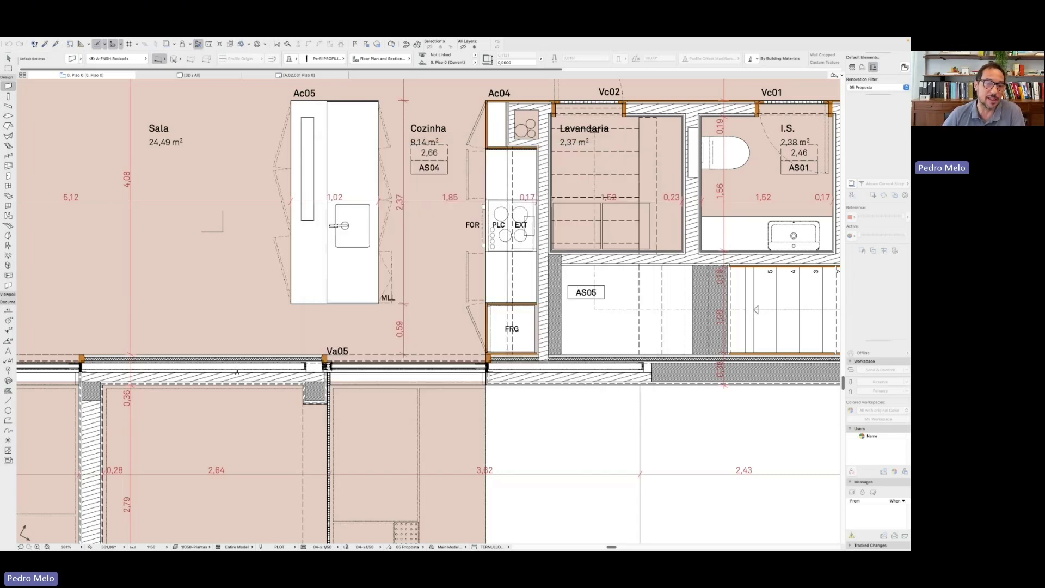
- Open the settings of the partition wall beside Va05 and check its classification choices in the Medições system
click(240, 360)
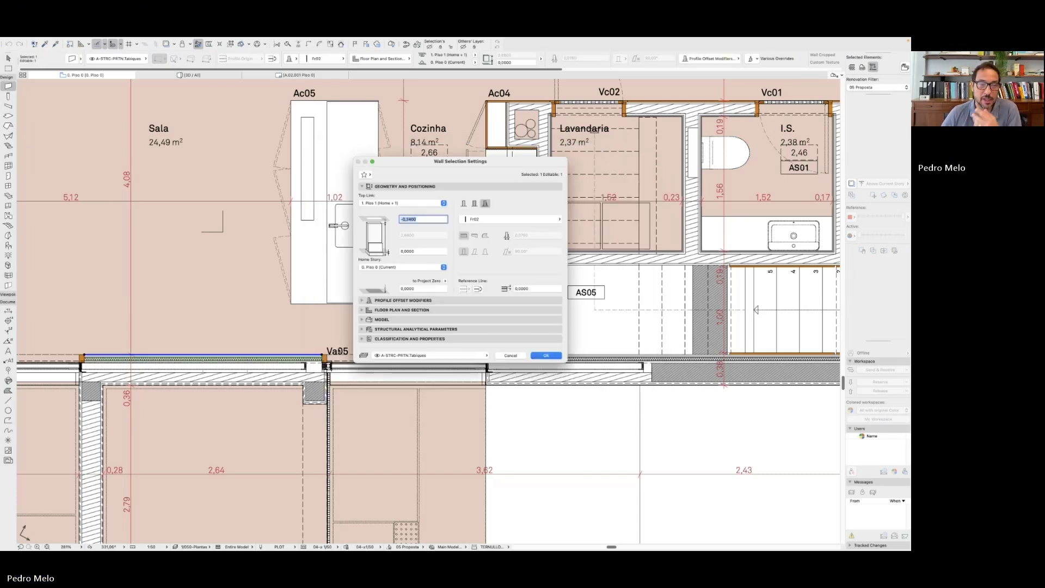
click(433, 339)
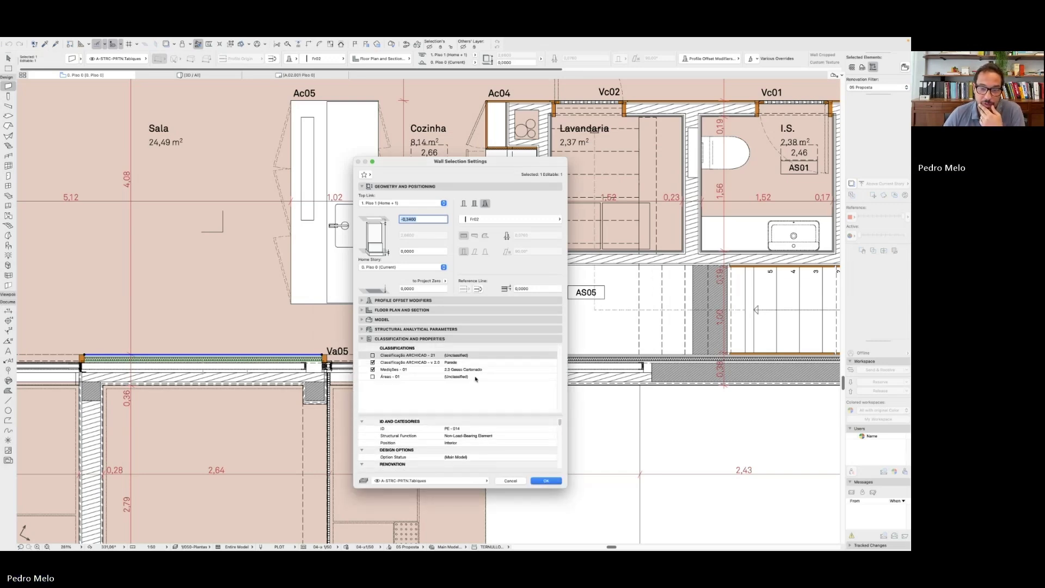
click(551, 370)
click(553, 370)
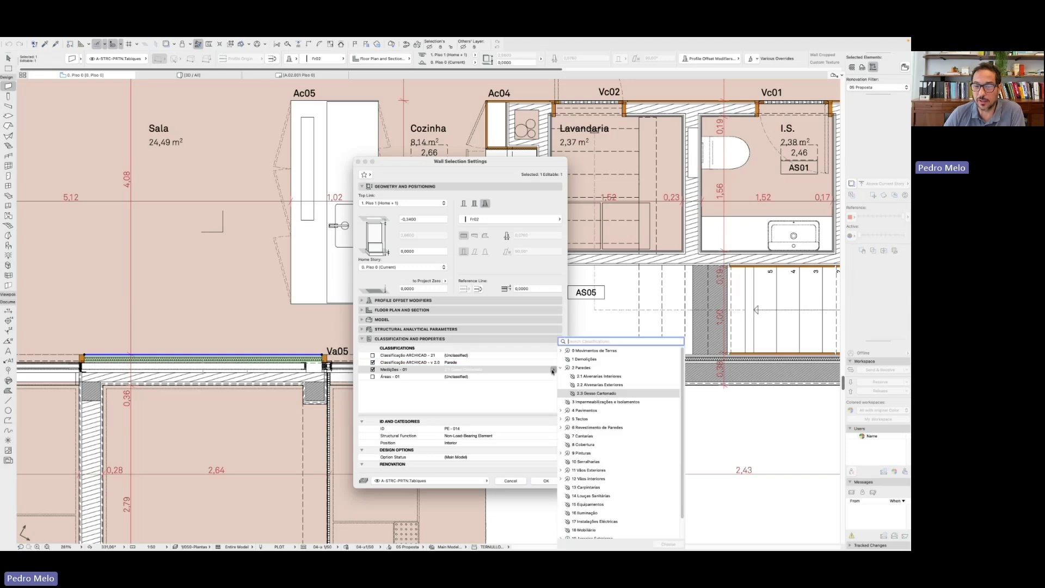
click(552, 372)
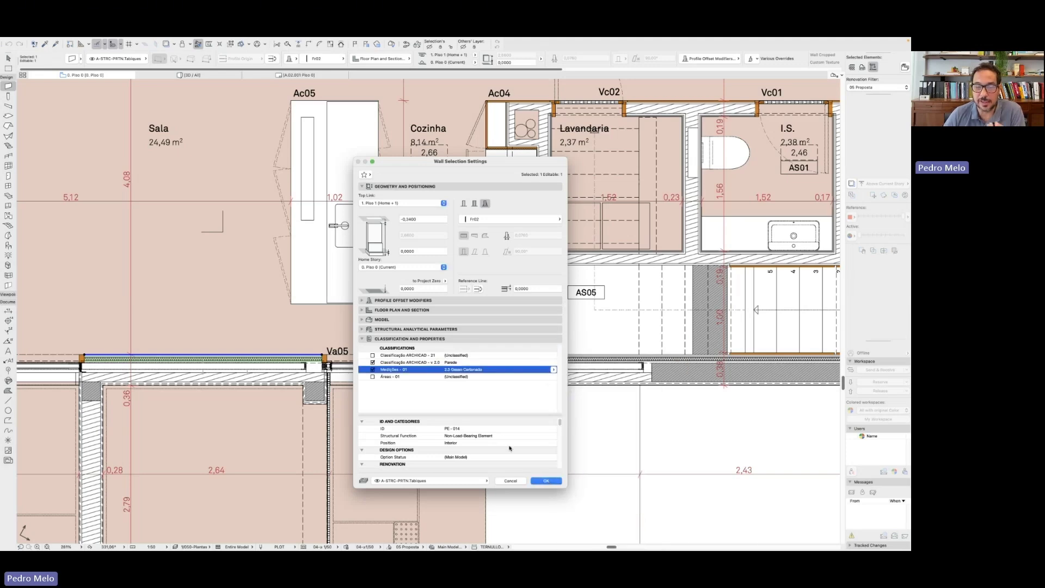
- Review the wall's Medições properties, including Unidade, and close its settings
scroll(510, 447, down, 5)
click(479, 446)
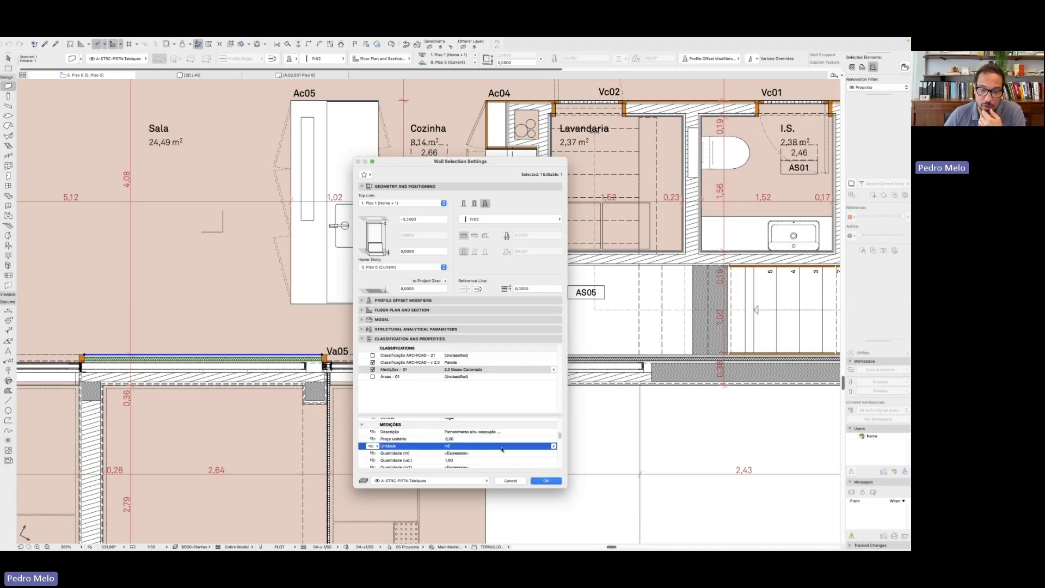
scroll(501, 450, down, 1)
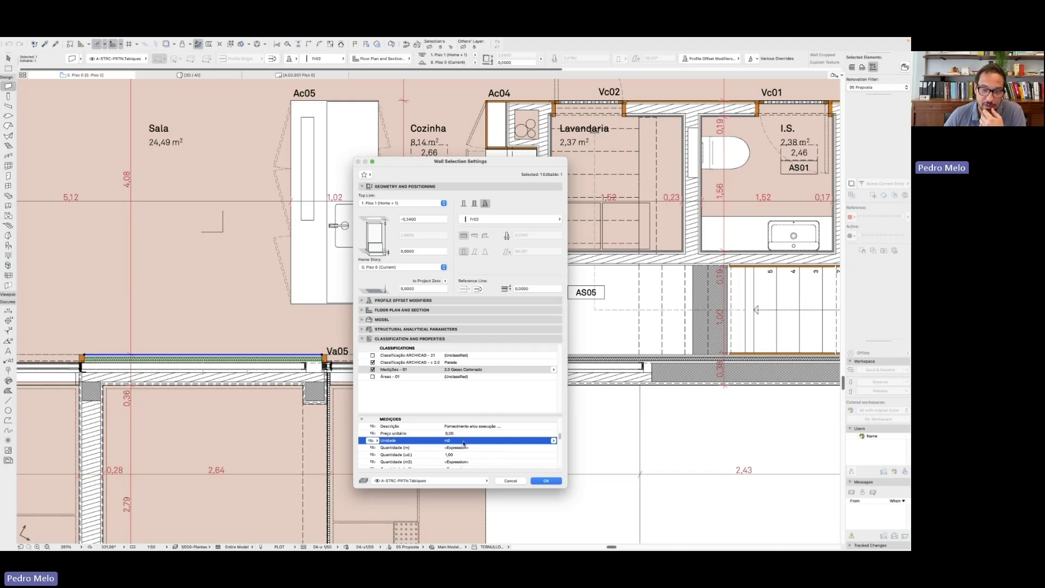
click(555, 481)
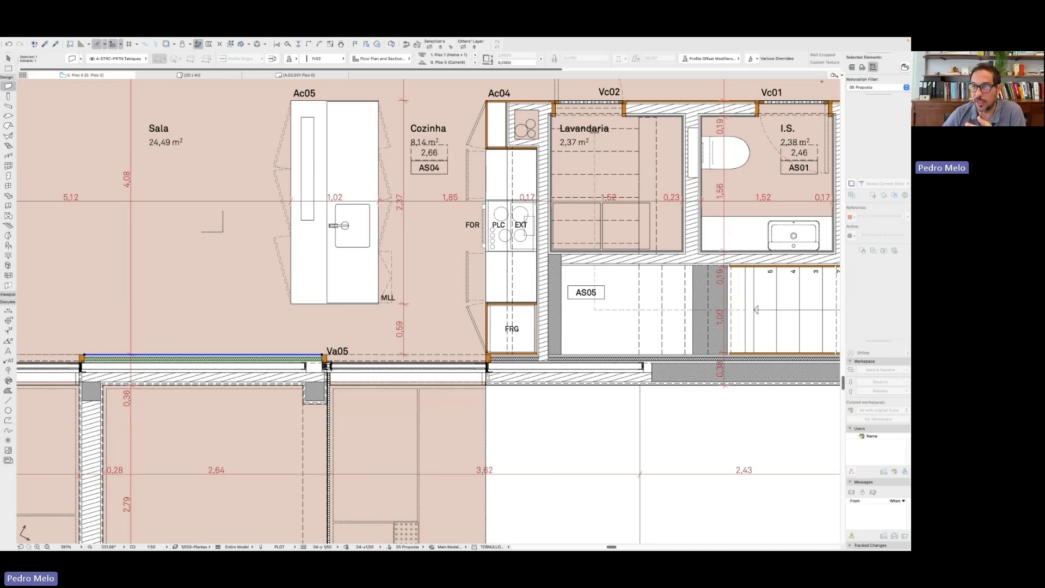
- Browse the element schedules in the project map, looking over the MAPAS and MEDIÇÕES entries
click(835, 75)
click(738, 85)
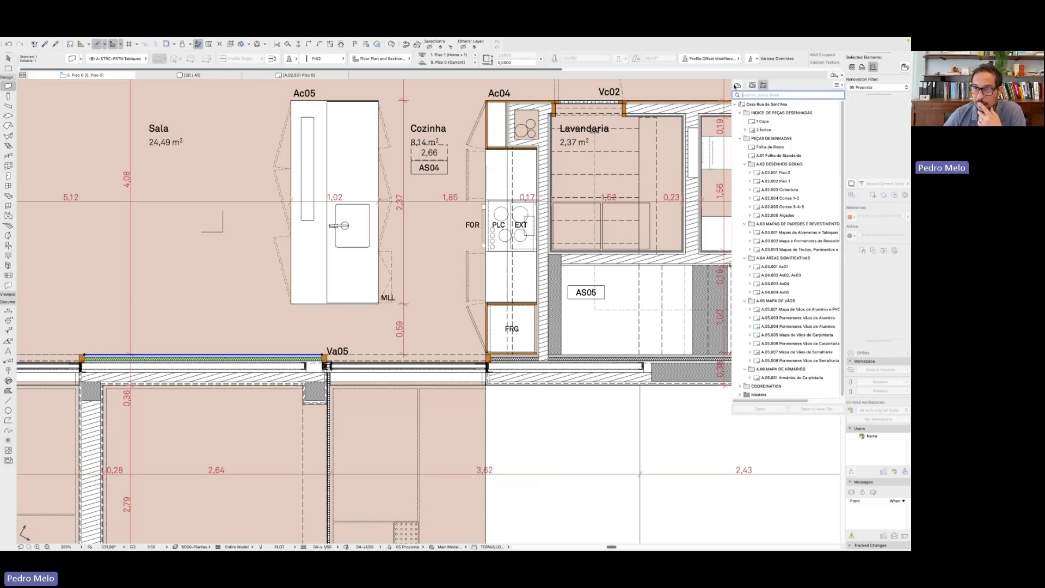
click(744, 317)
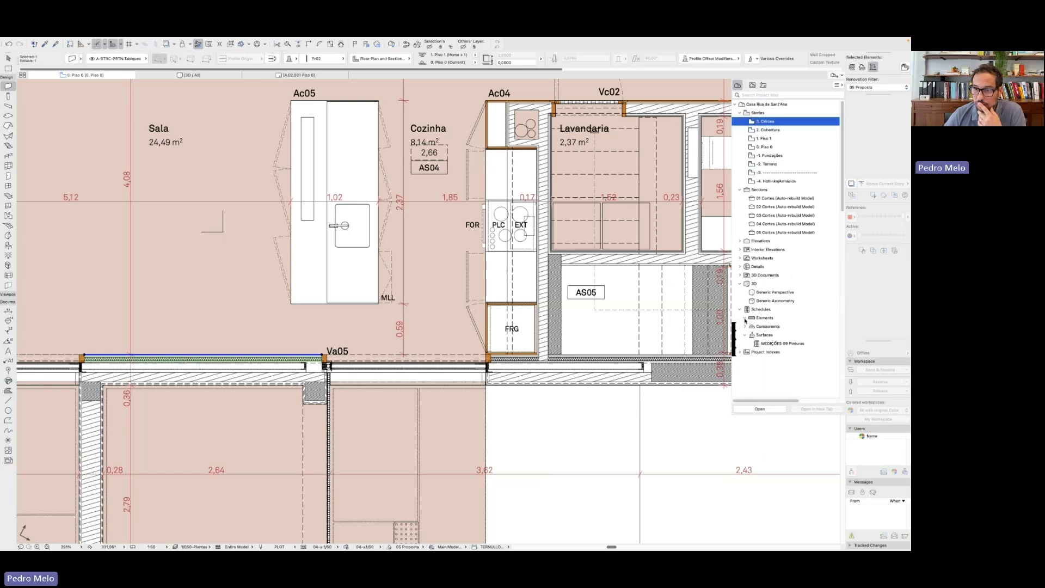
scroll(773, 347, down, 5)
scroll(773, 347, down, 10)
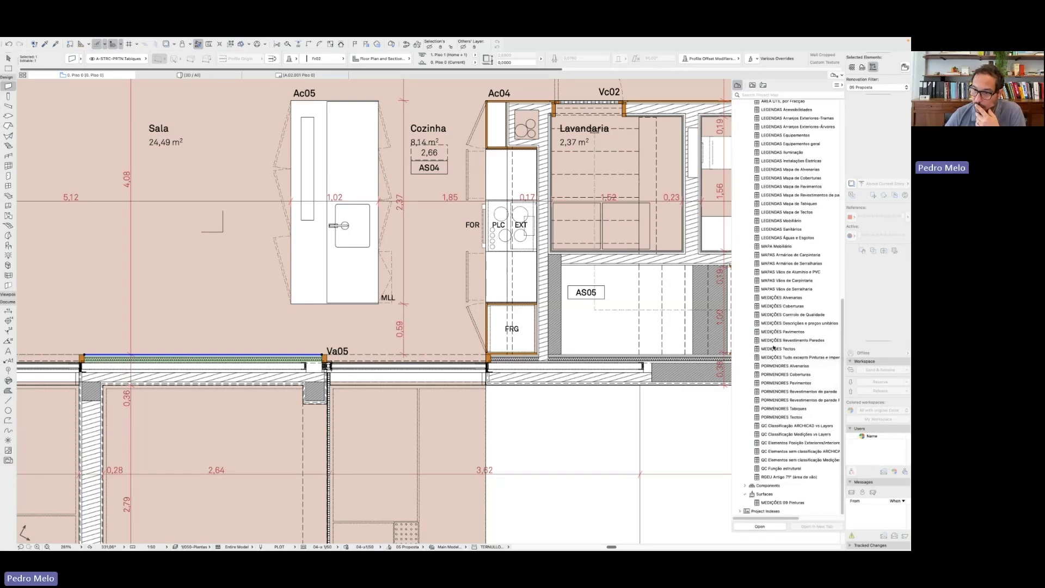
click(777, 298)
click(778, 255)
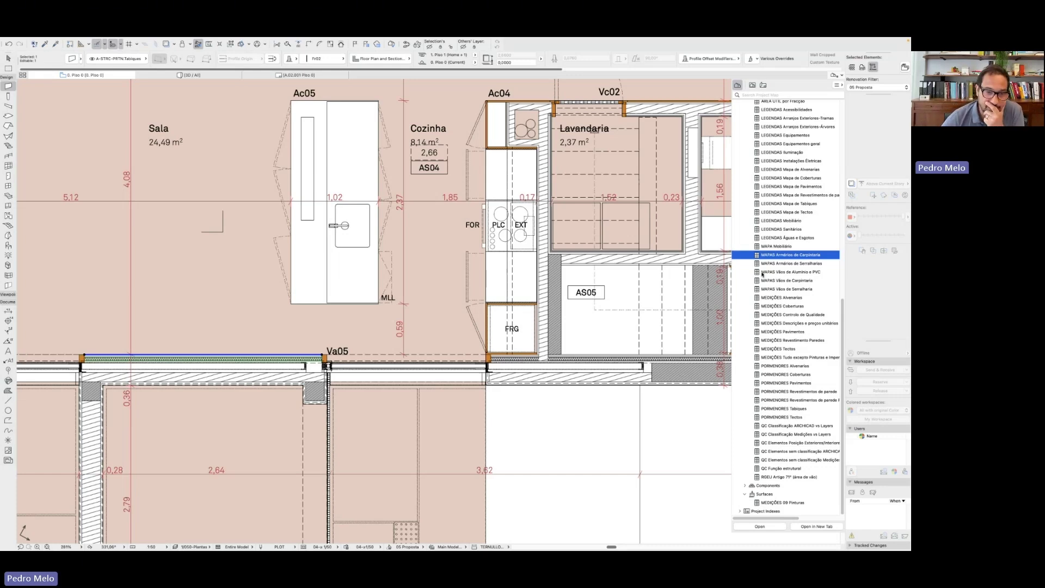
- Open the Property Manager and view the unit options of the Unidade property in the MEDIÇÕES group
mouse_move(194, 39)
click(155, 42)
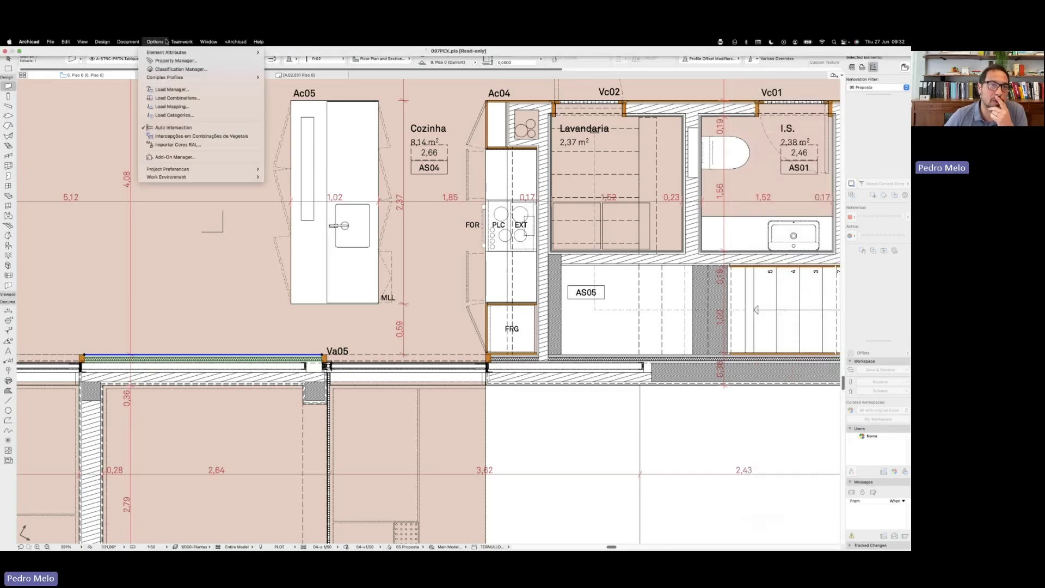
click(198, 61)
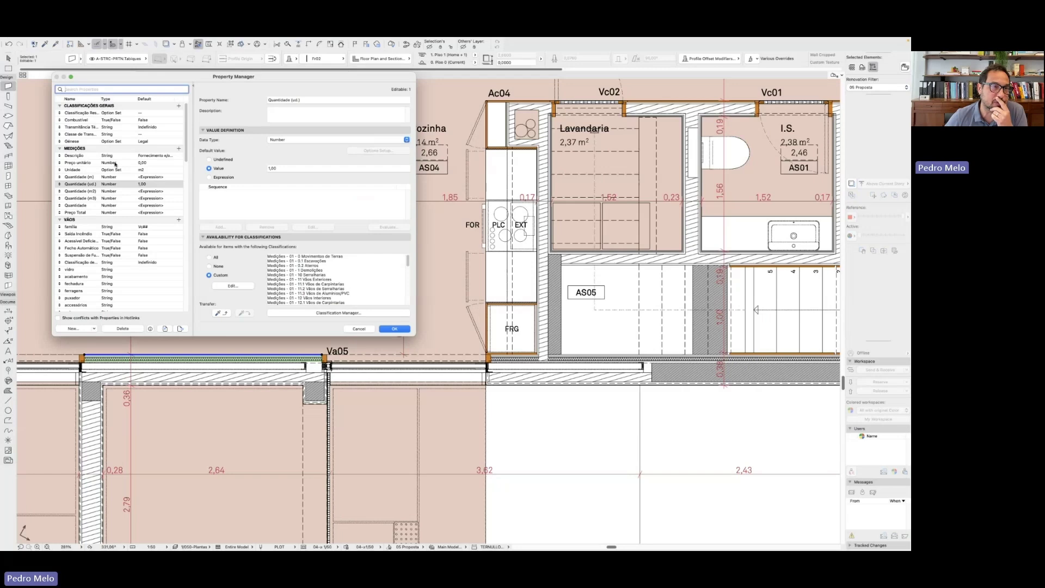
click(142, 169)
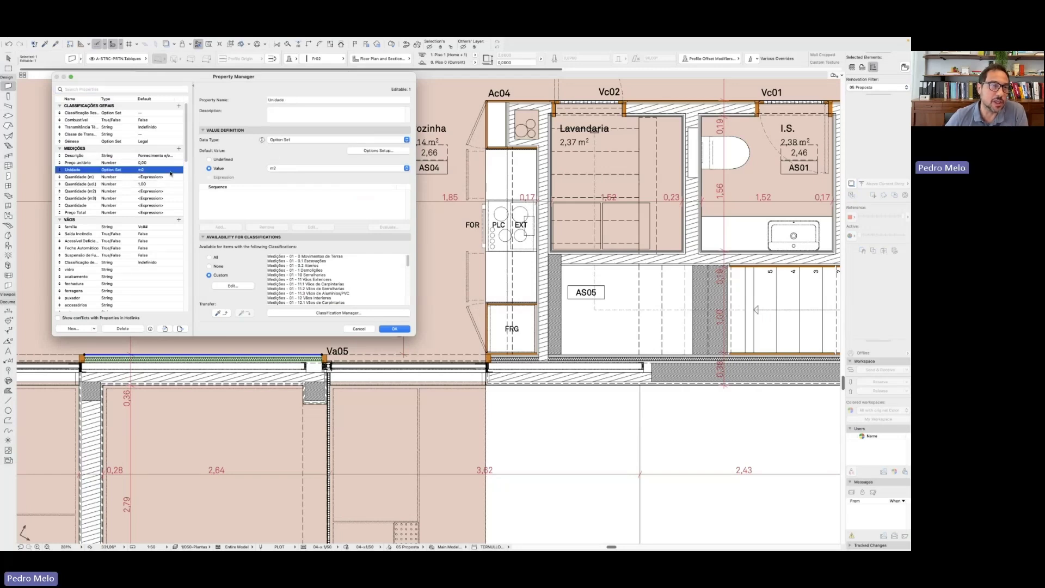
click(280, 170)
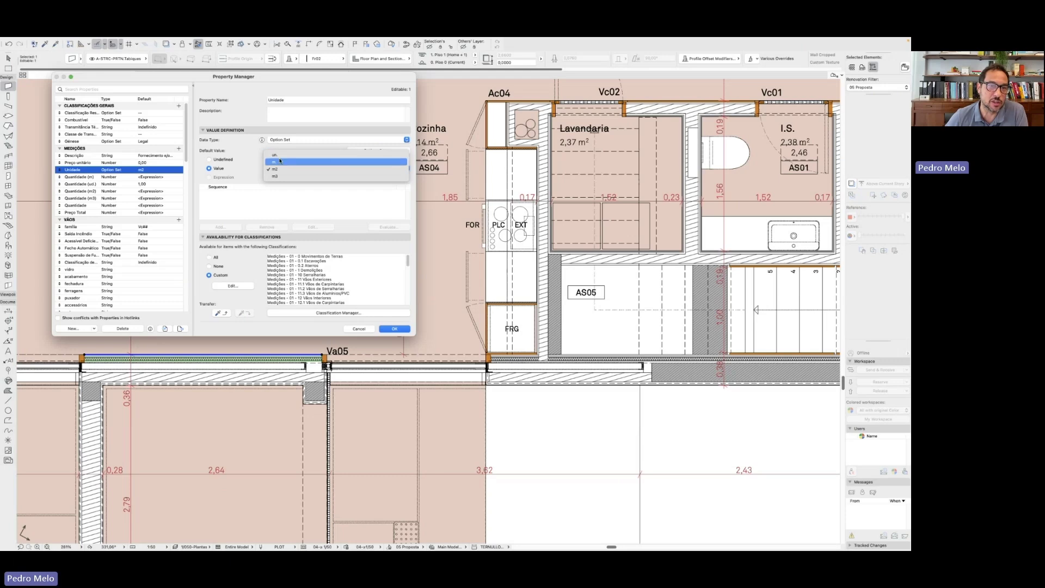
- Examine the value definitions of the MEDIÇÕES quantity properties, Quantidade and Preço Total
click(147, 198)
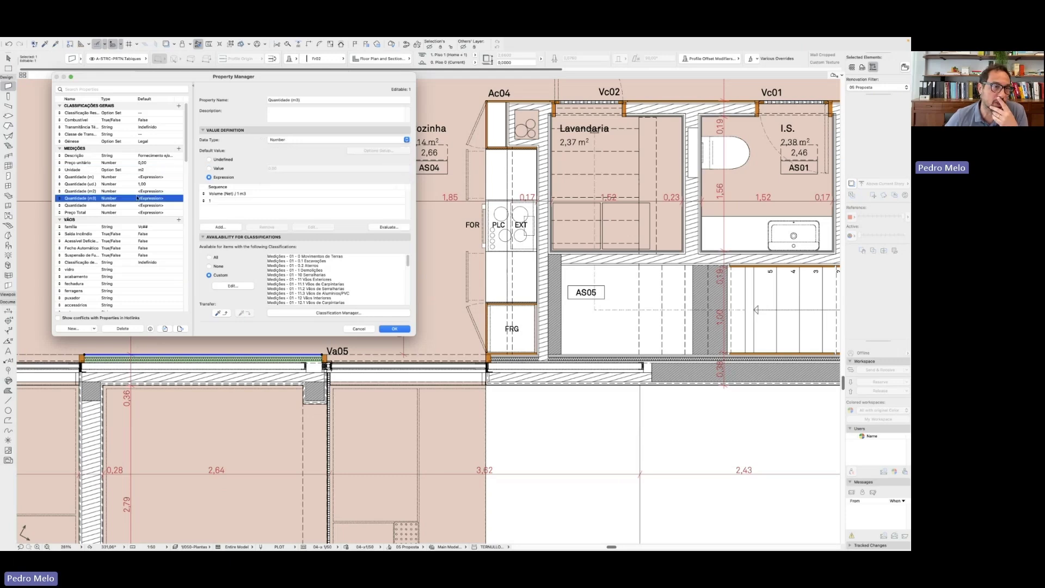
key(Up)
key(Up)
key(Up)
click(146, 191)
click(155, 212)
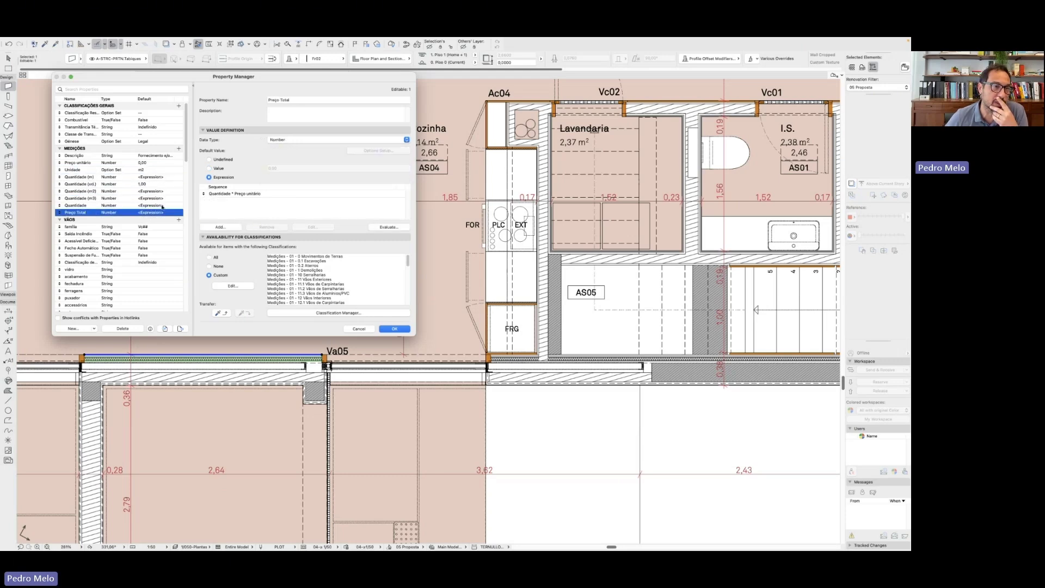
click(162, 206)
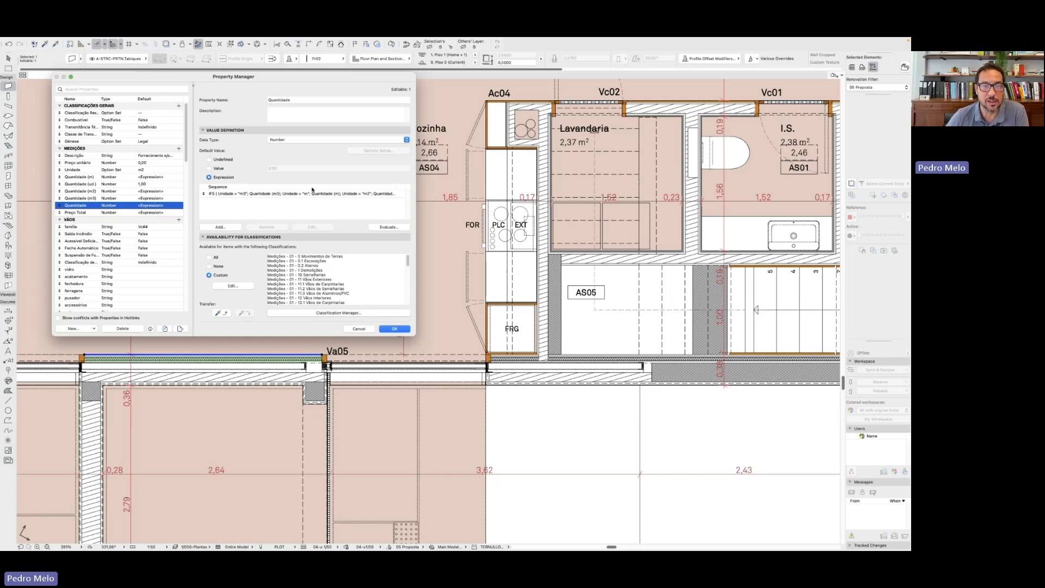
click(125, 212)
click(157, 206)
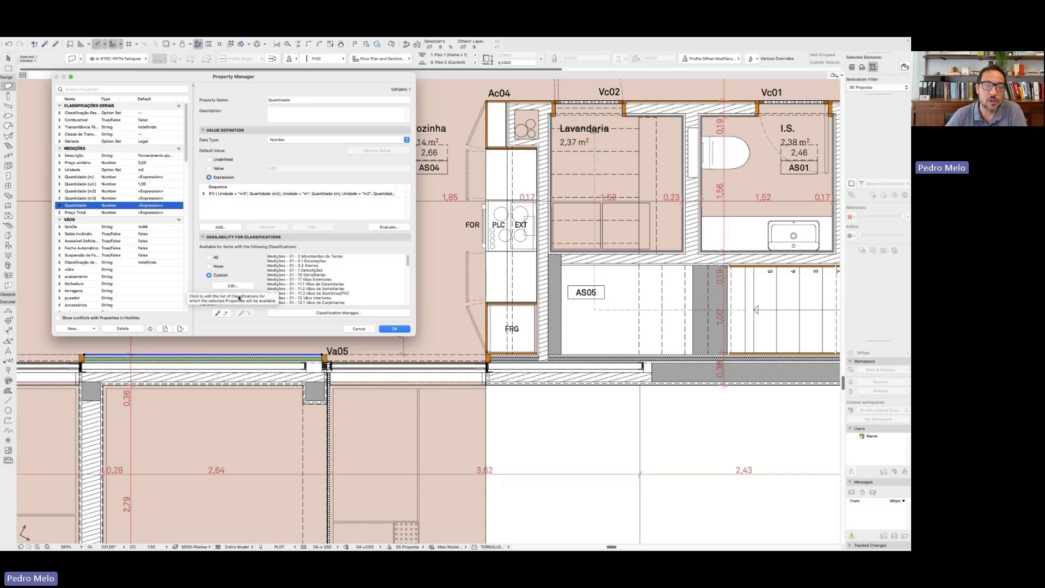
- Close the Property Manager and open the Classification Manager, collapsing Medições - 01 and expanding the Áreas - 01 classification system
click(358, 328)
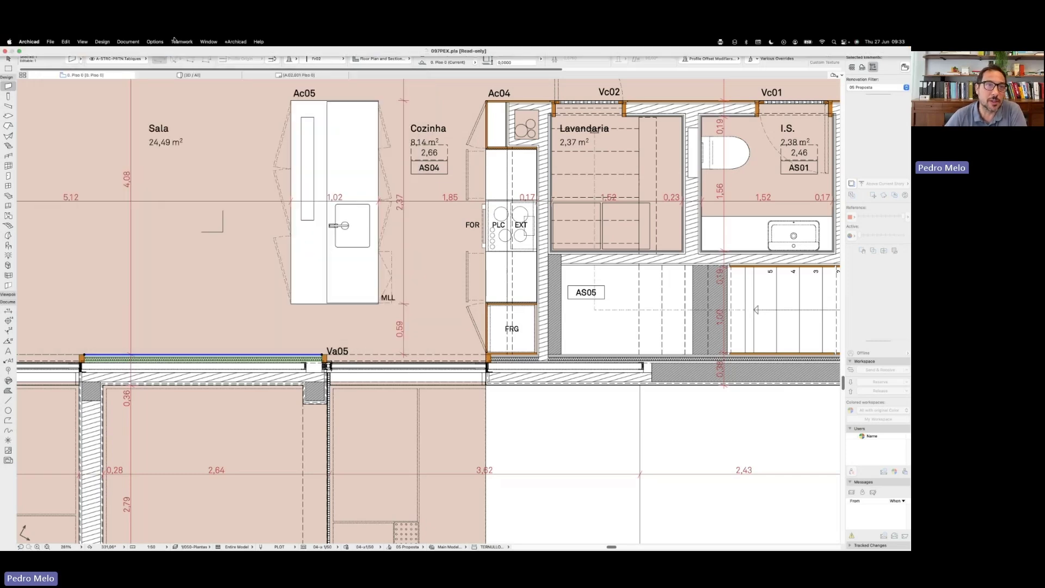
click(156, 42)
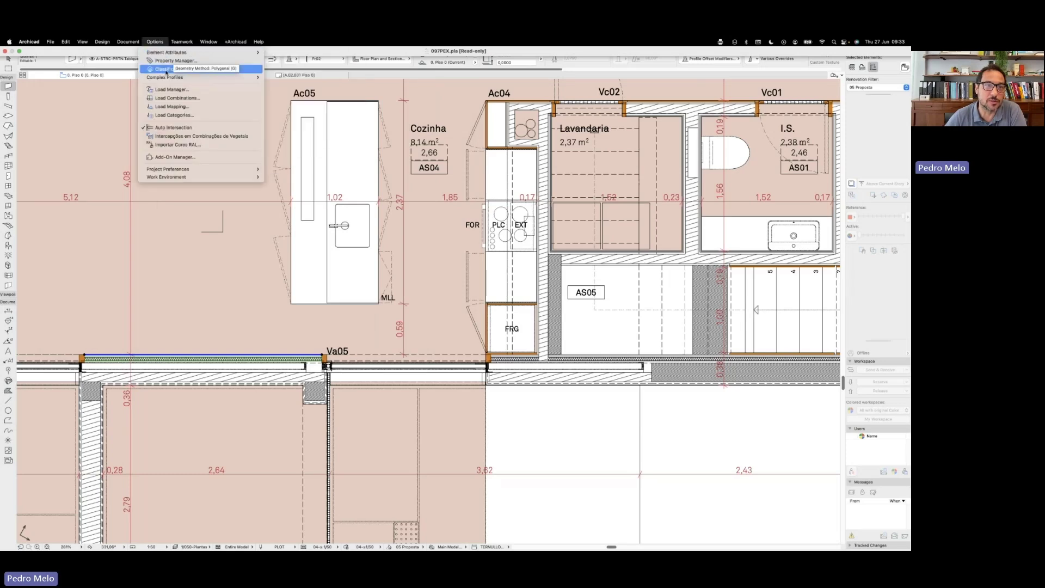
click(169, 69)
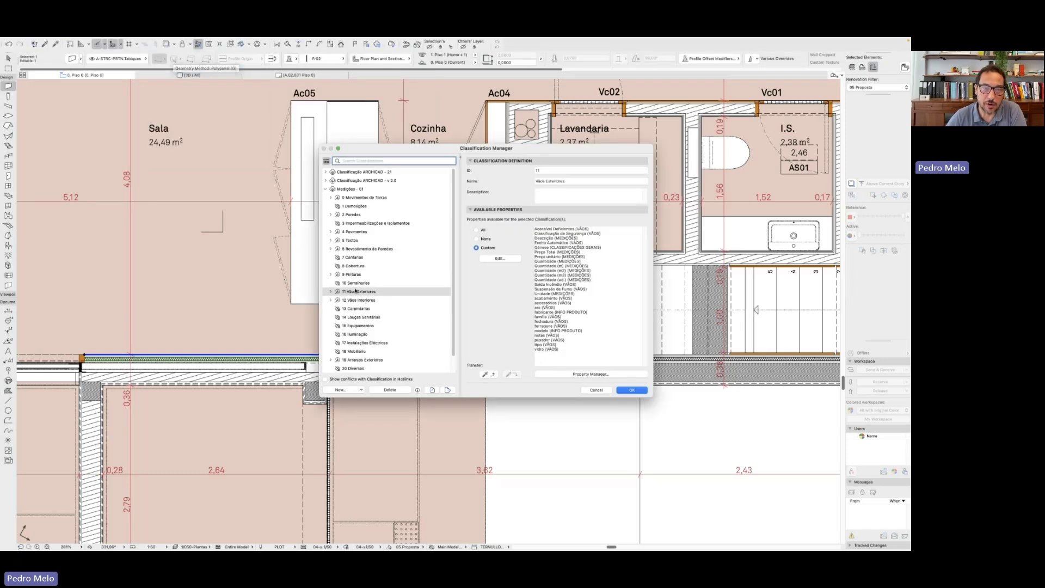
click(326, 188)
click(327, 198)
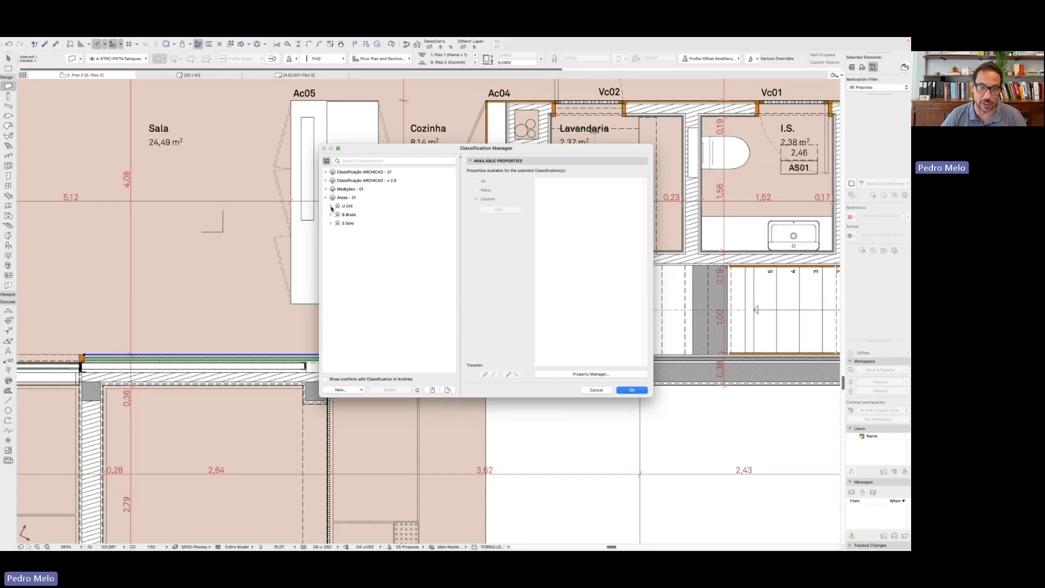
- Review the subcategories of U Útil and B Bruta under Áreas - 01 and close the Classification Manager without saving
click(331, 206)
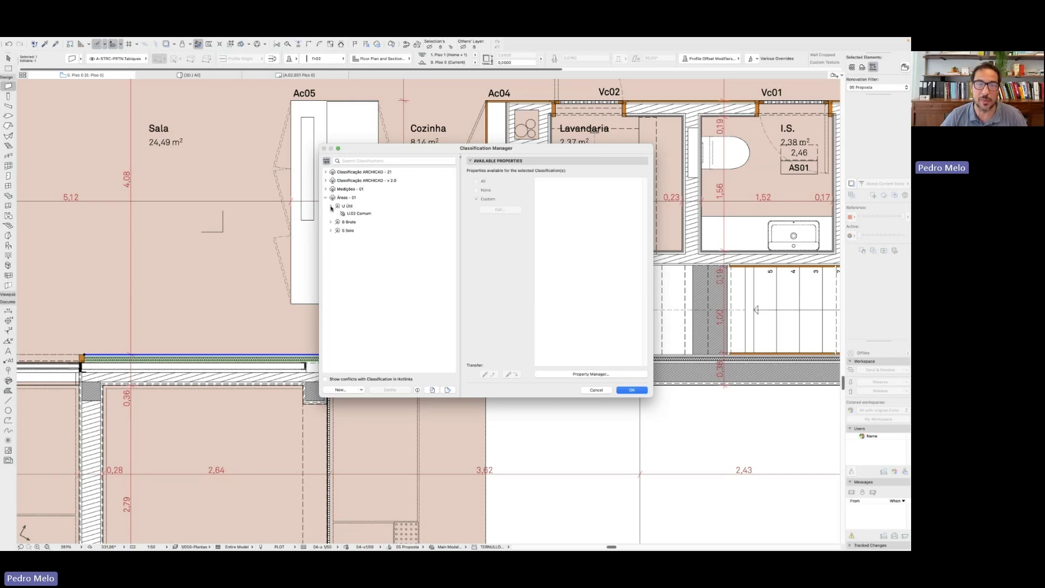
click(331, 207)
click(331, 215)
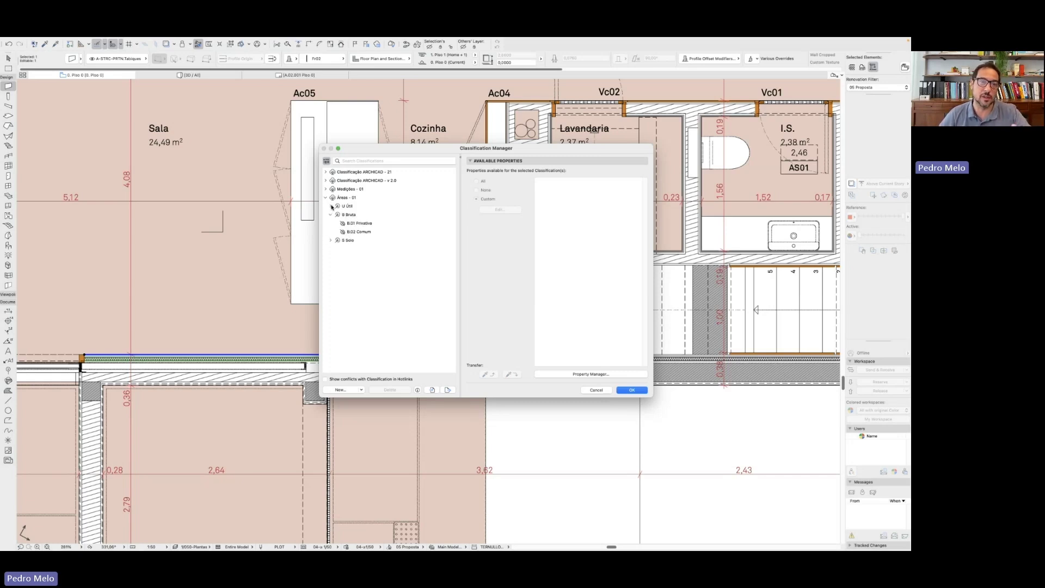
click(331, 206)
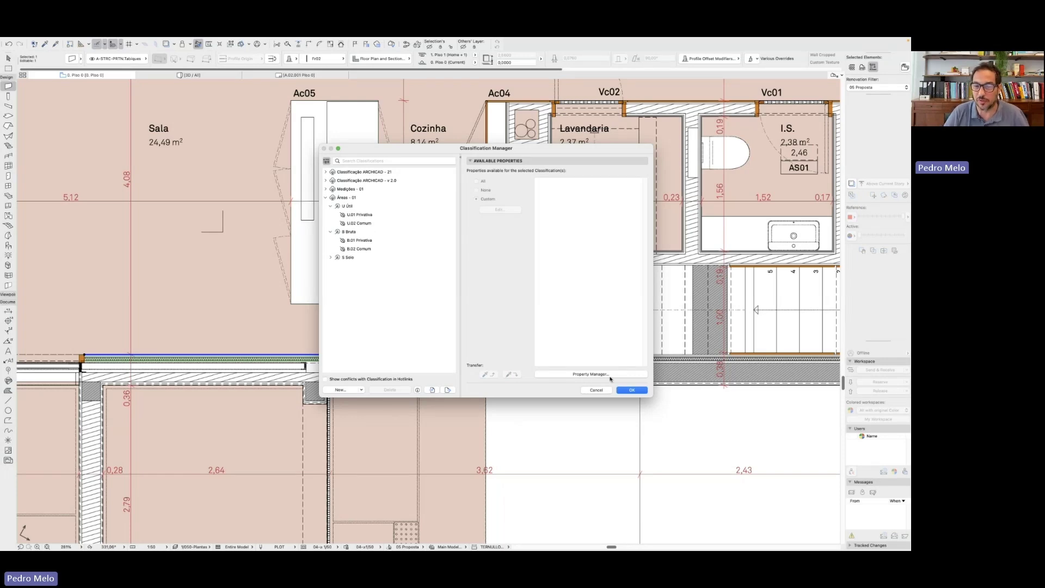
click(598, 390)
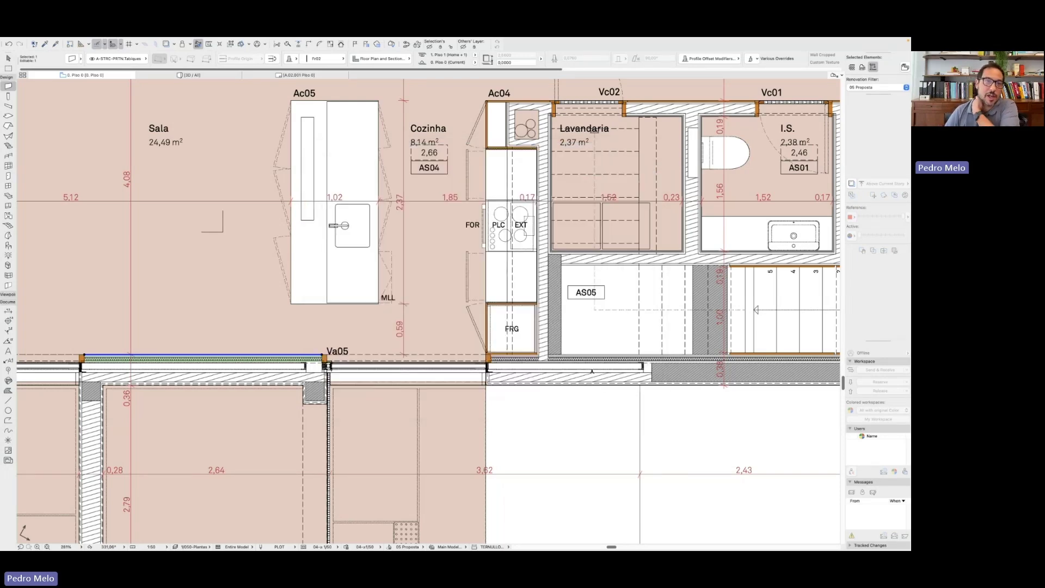
- Open the project map and collapse the element schedules to look over the other schedule groups
mouse_move(214, 38)
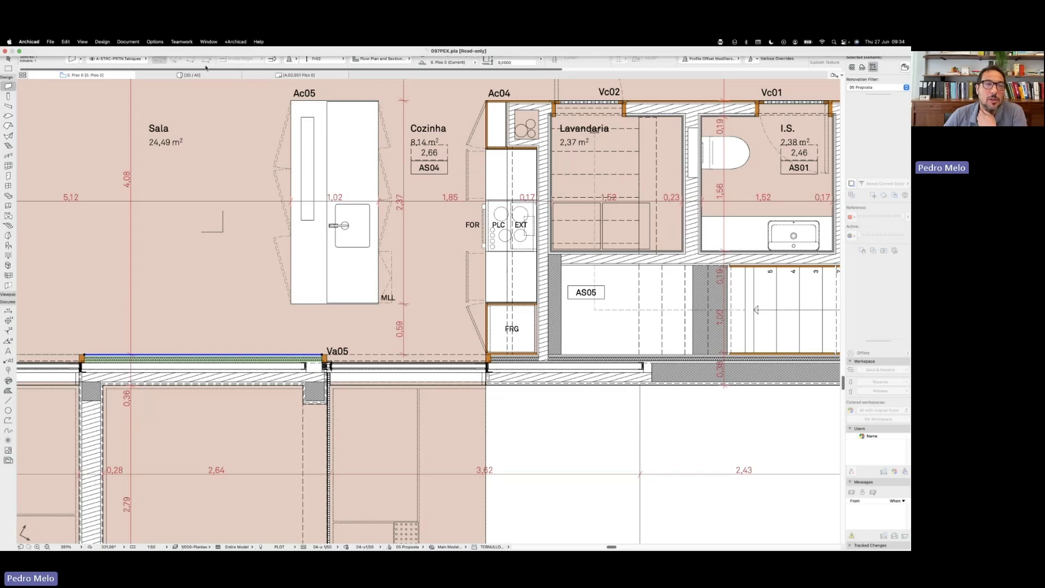
click(835, 75)
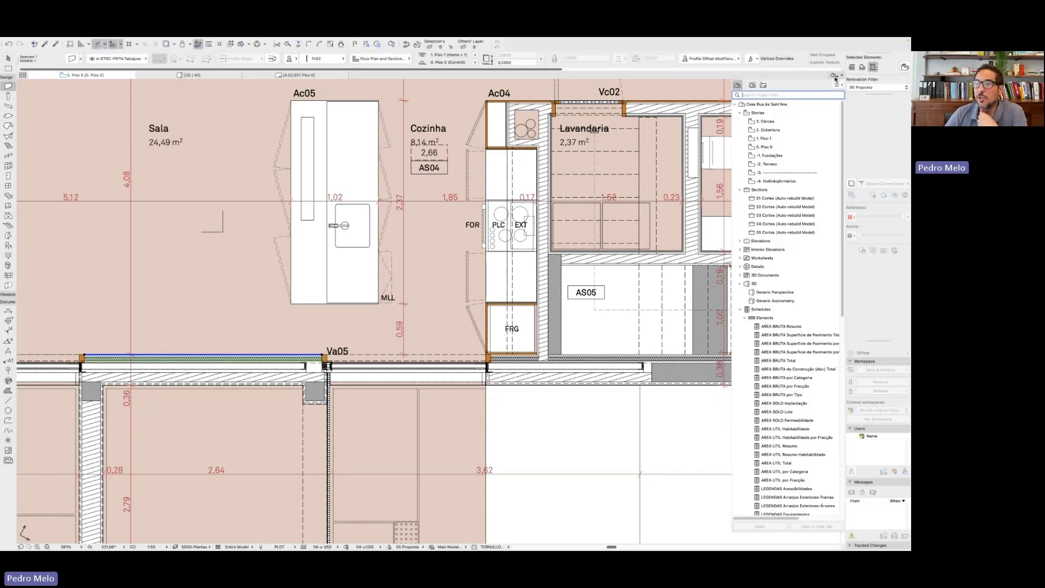
click(746, 319)
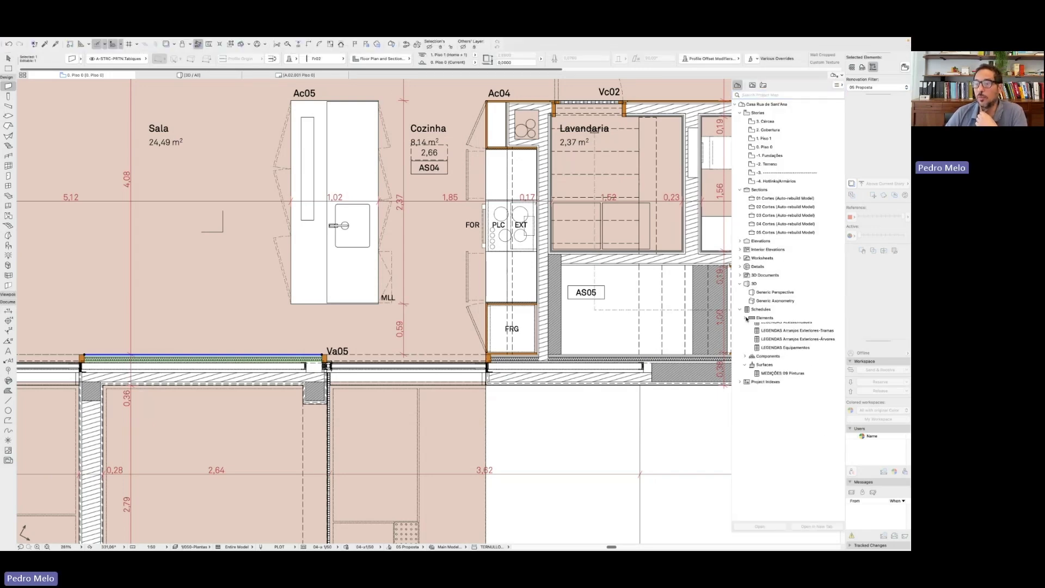